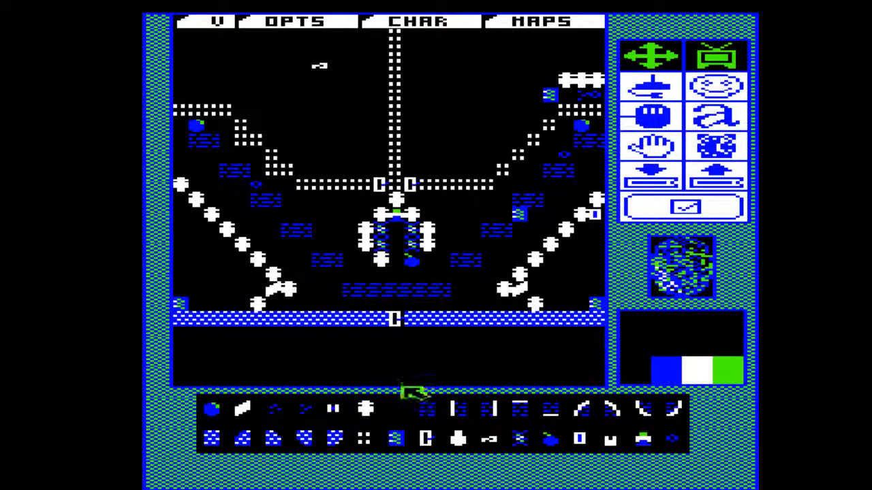
Paint a patch of speckled earth tiles inside the open chamber west of the map's central dotted wall.
click(518, 435)
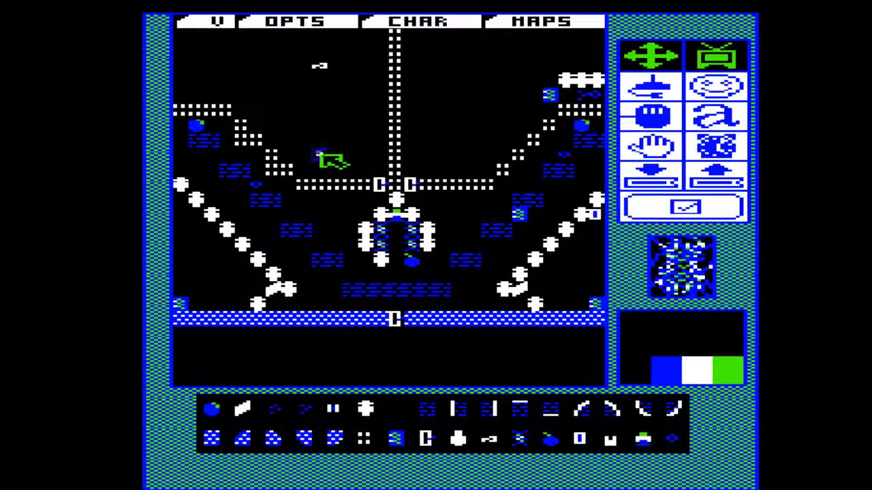
mouse_move(319, 154)
mouse_down()
mouse_move(345, 130)
mouse_move(300, 119)
mouse_move(323, 132)
mouse_move(335, 119)
mouse_move(326, 96)
mouse_move(331, 116)
mouse_up()
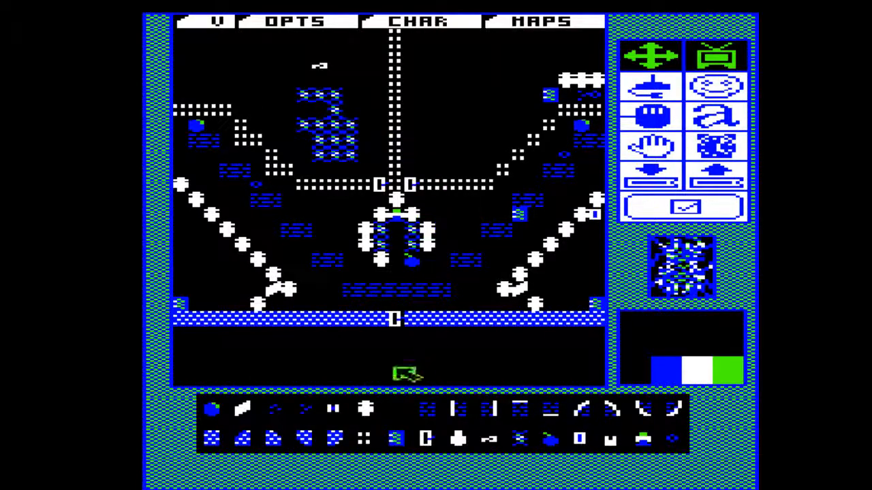
Draw skull barriers in the chamber east of the central dotted wall: an angled one, a short vertical one and two horizontal rows.
click(367, 408)
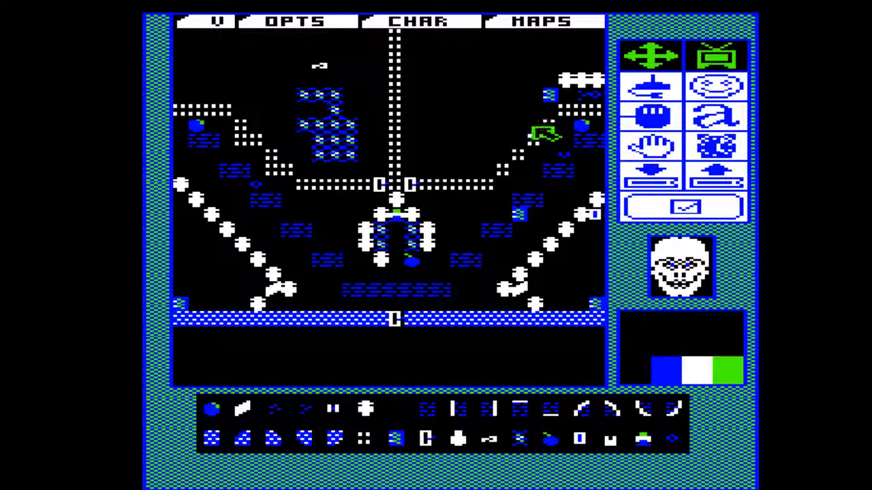
mouse_move(536, 129)
mouse_down()
mouse_move(535, 60)
mouse_move(581, 59)
mouse_up()
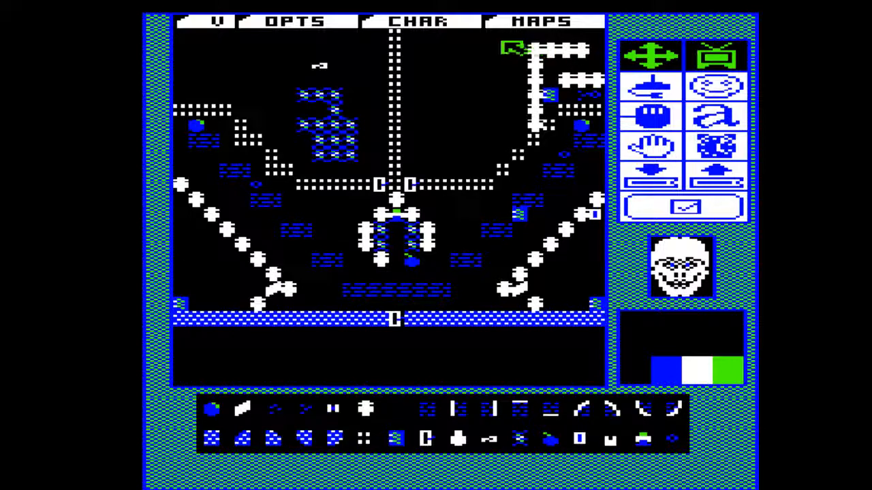
drag(502, 35, 502, 61)
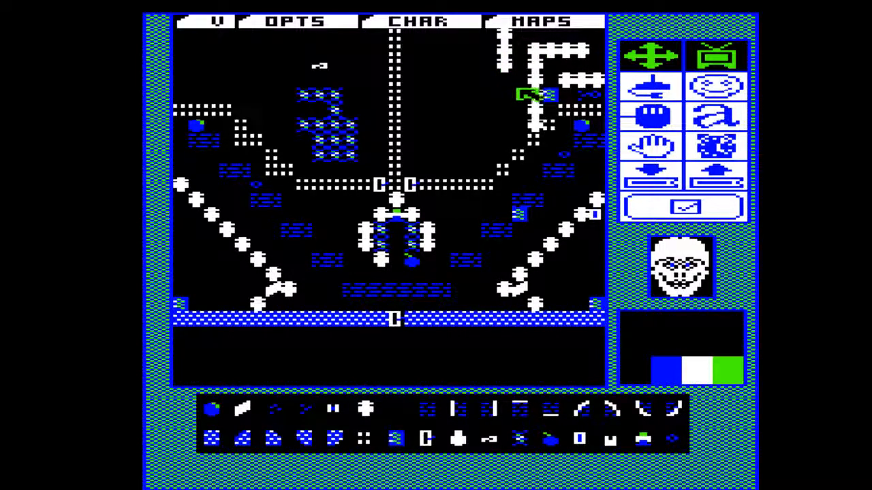
drag(525, 94, 431, 96)
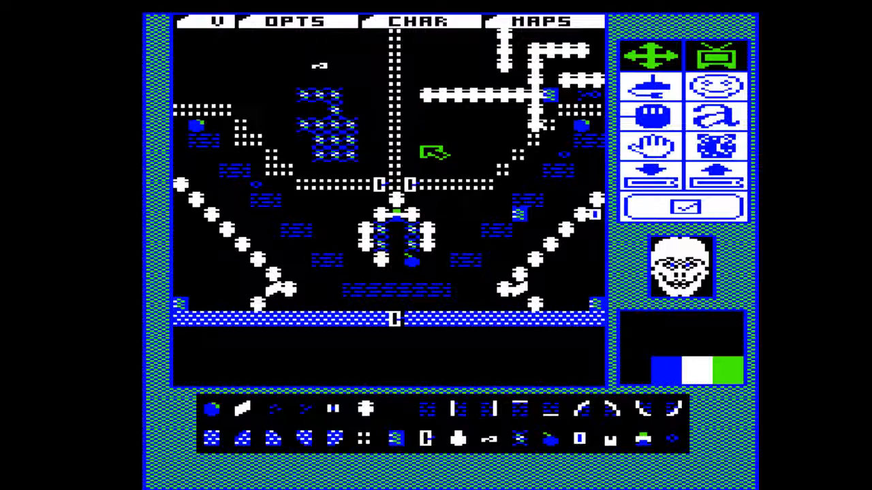
drag(409, 145, 478, 140)
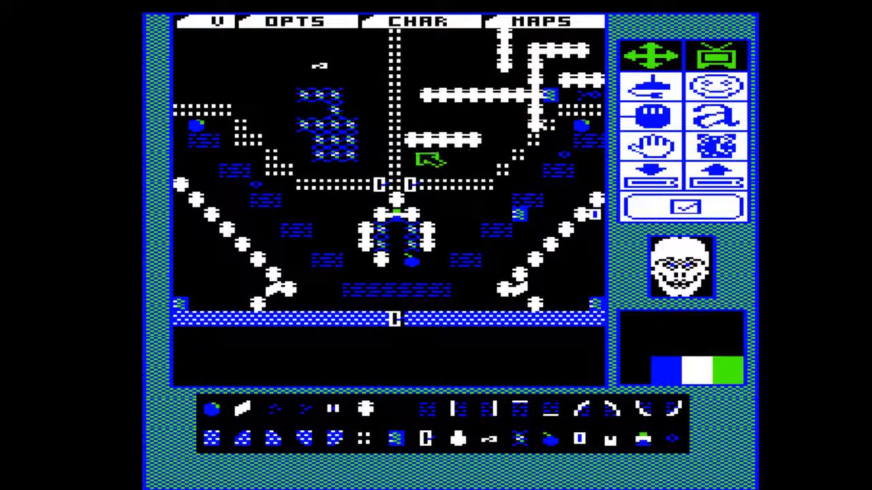
Fill the eastern half of the area below the long patterned wall with rocks and place a crown at its east edge.
click(214, 412)
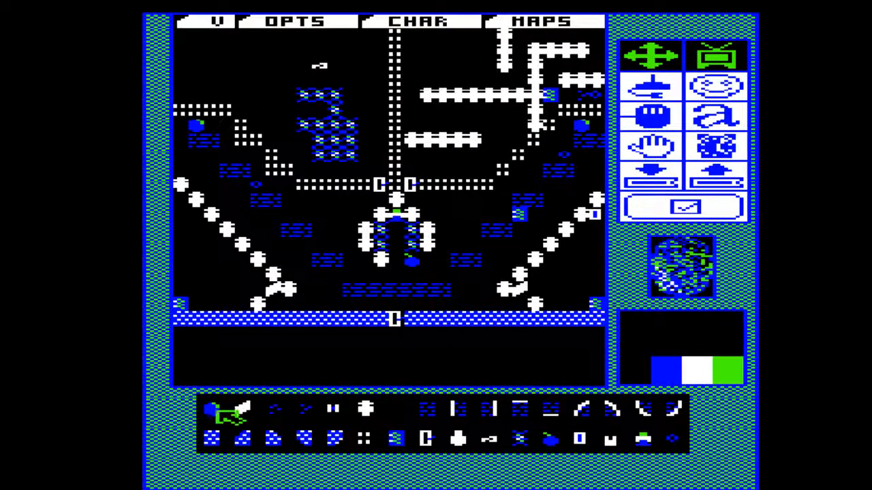
mouse_move(427, 387)
mouse_down()
mouse_move(426, 343)
mouse_move(444, 353)
mouse_move(439, 380)
mouse_move(431, 357)
mouse_move(461, 352)
mouse_move(459, 378)
mouse_move(475, 360)
mouse_move(471, 341)
mouse_move(502, 339)
mouse_move(499, 378)
mouse_move(526, 371)
mouse_move(522, 343)
mouse_move(510, 356)
mouse_move(545, 376)
mouse_move(545, 344)
mouse_move(567, 381)
mouse_move(570, 338)
mouse_move(593, 352)
mouse_move(596, 379)
mouse_move(607, 344)
mouse_up()
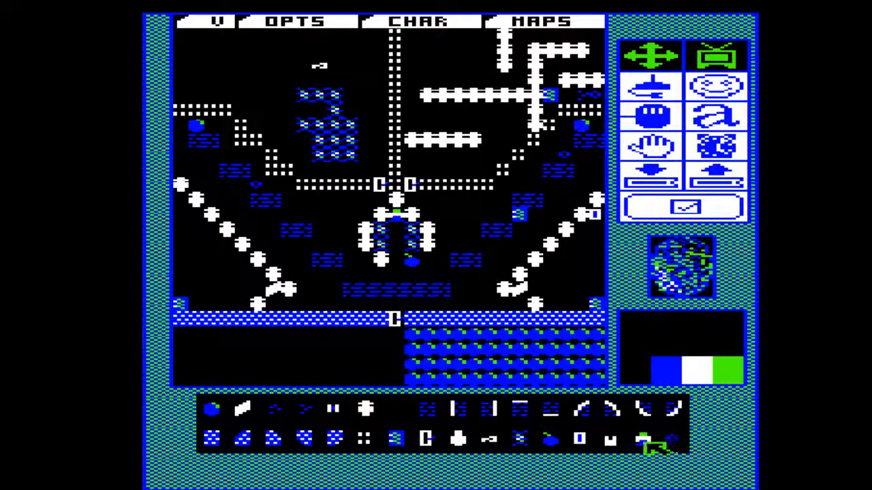
click(640, 442)
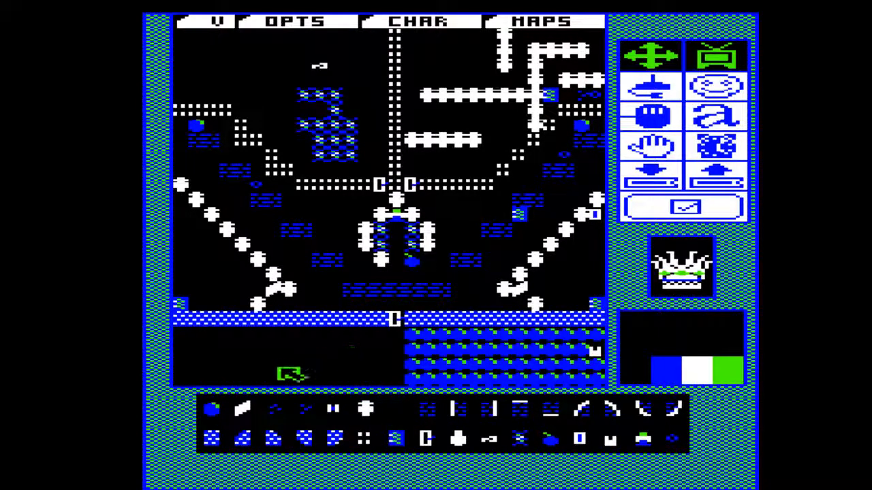
Complete the southwest skull diagonal down to the patterned wall, clear the stray tiles beneath it, and open a one-tile gap in that wall.
click(363, 406)
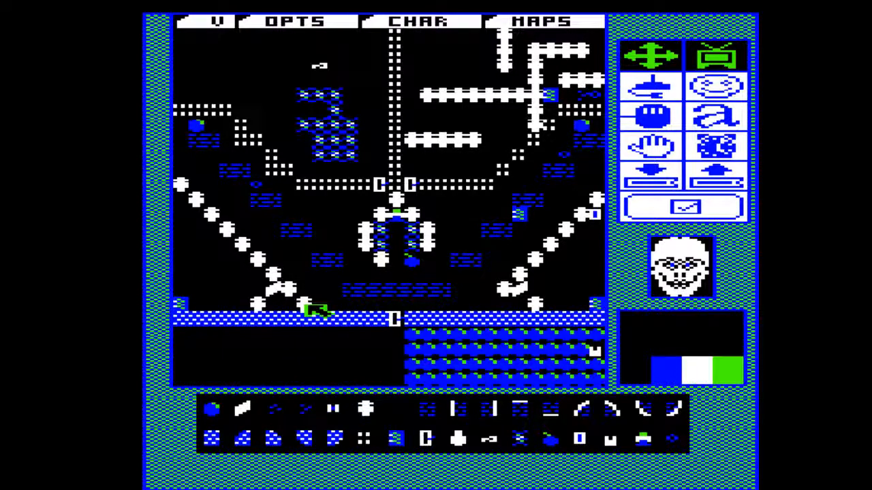
click(400, 410)
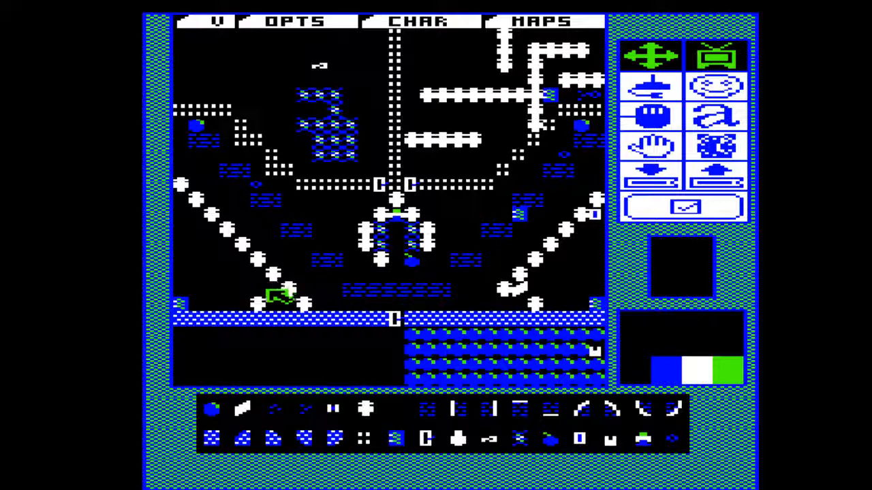
click(259, 302)
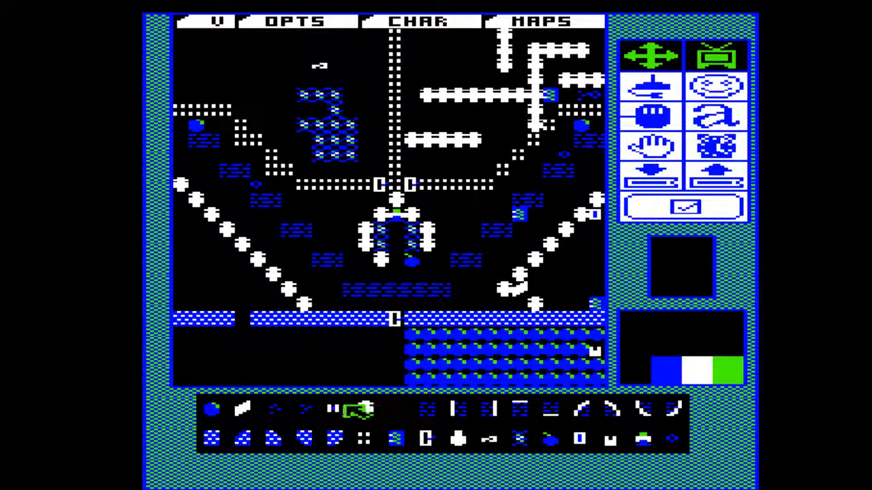
Place a rock, a diamond, an egg and two concentric-square transporters in the pocket behind the southwest skull diagonal.
click(217, 409)
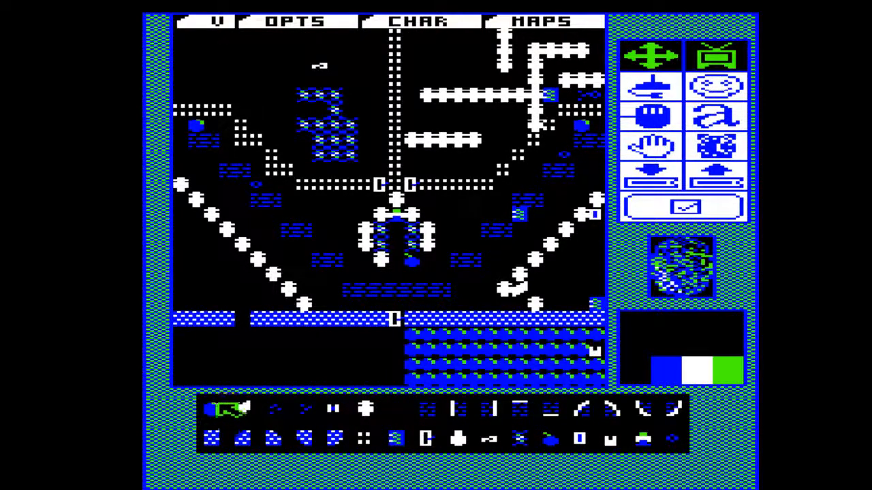
click(180, 199)
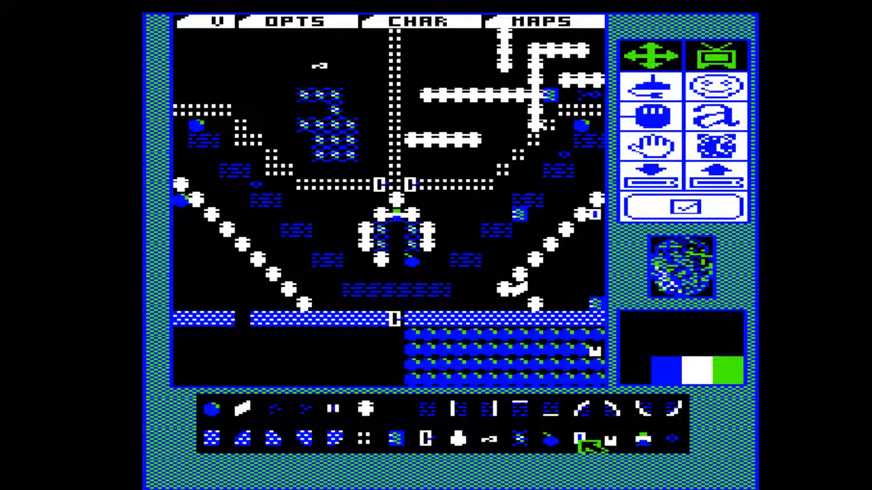
click(240, 404)
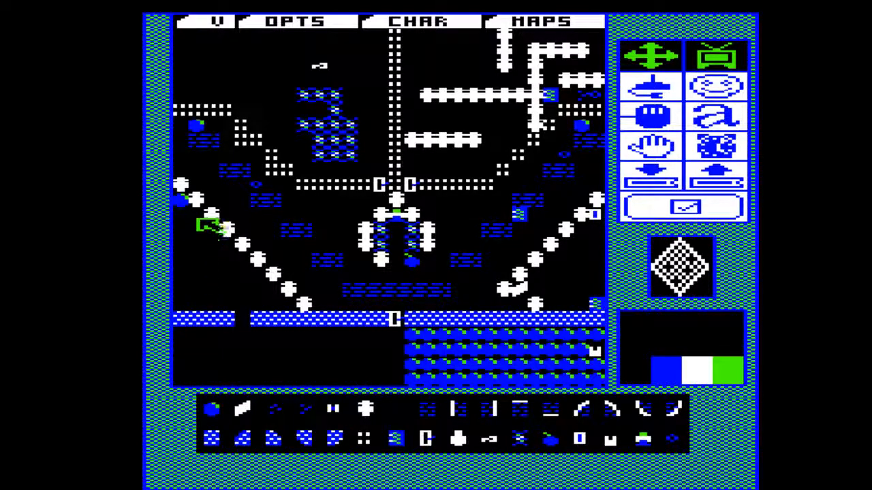
click(198, 219)
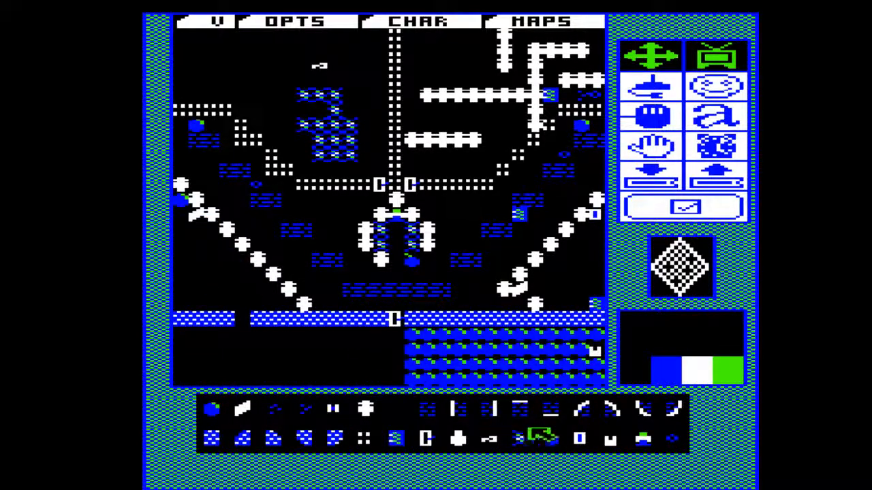
click(580, 441)
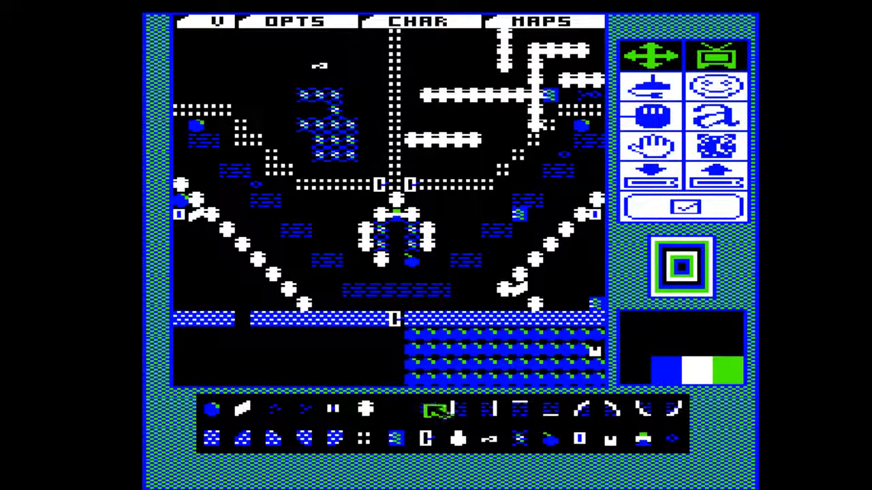
click(458, 438)
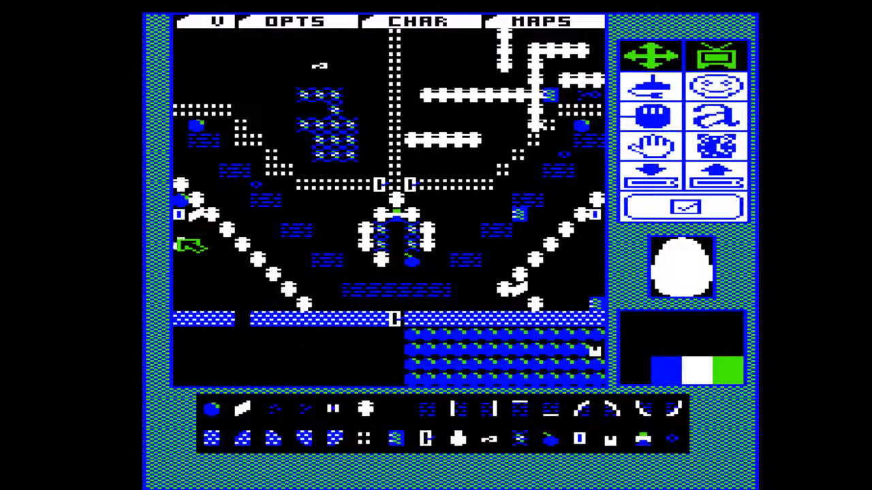
click(579, 438)
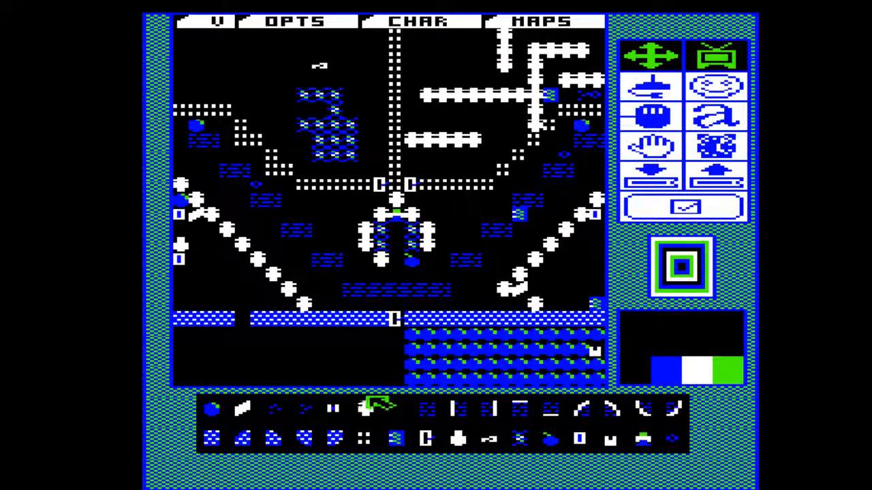
Build skull partitions in the southwest pocket and scatter diamonds between them and along the diagonal.
click(372, 406)
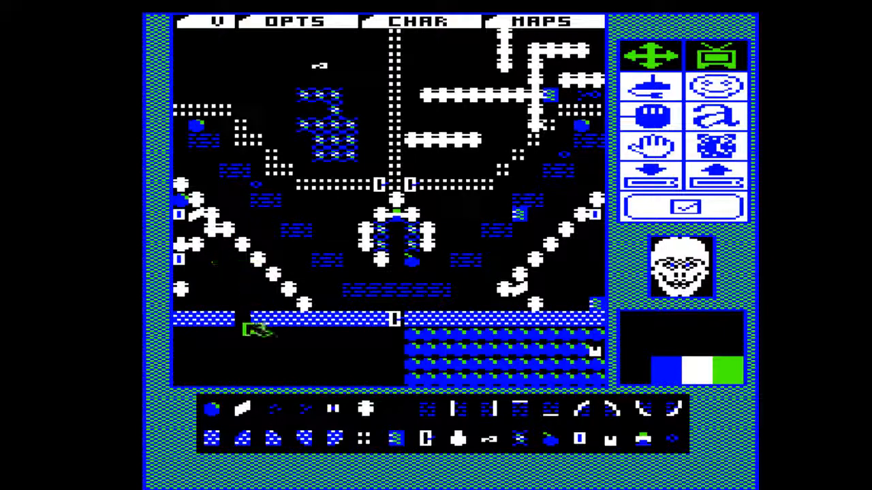
click(247, 409)
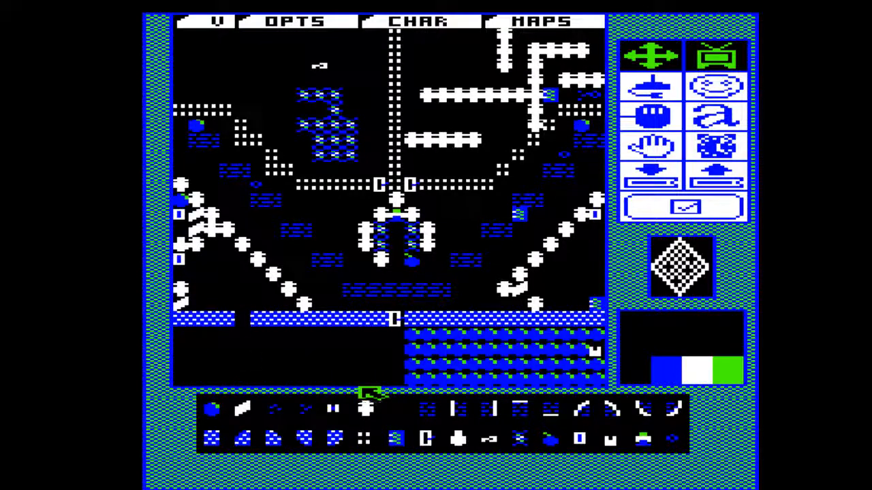
click(368, 408)
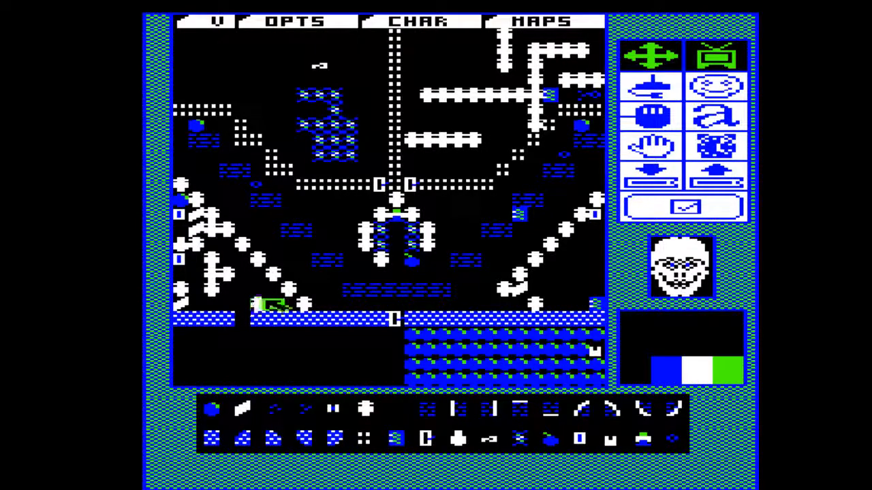
click(249, 412)
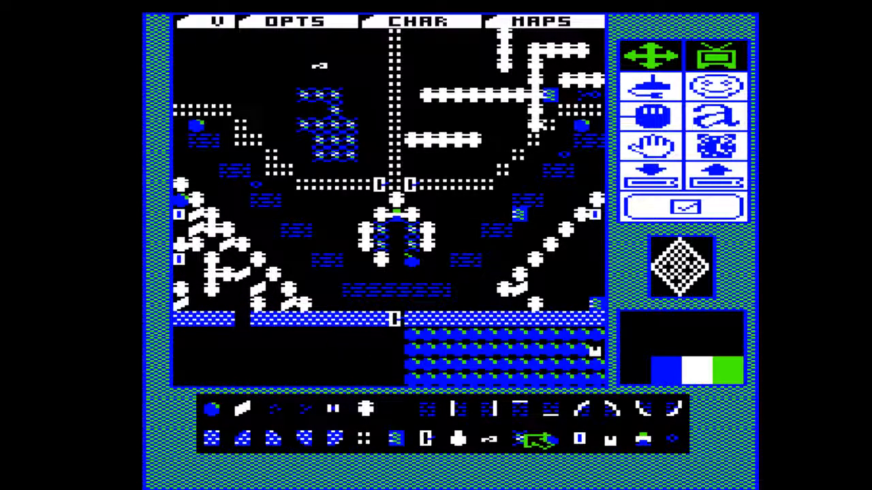
Fill the chamber west of the central dotted wall with speckled earth, line its edges with diamonds and add diamond clusters inside.
click(521, 438)
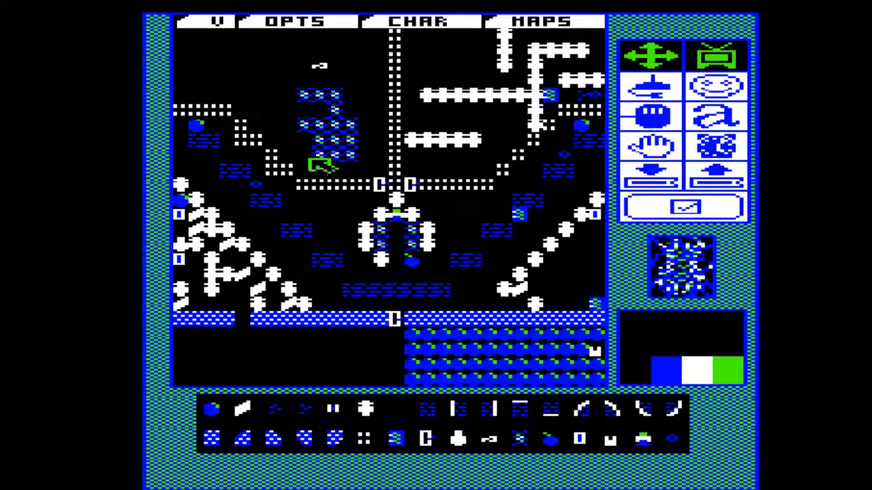
mouse_move(311, 161)
mouse_down()
mouse_move(271, 100)
mouse_move(194, 82)
mouse_move(195, 58)
mouse_move(220, 48)
mouse_move(222, 63)
mouse_move(250, 48)
mouse_move(310, 90)
mouse_move(287, 72)
mouse_move(288, 57)
mouse_move(335, 84)
mouse_move(370, 61)
mouse_move(357, 110)
mouse_move(368, 114)
mouse_up()
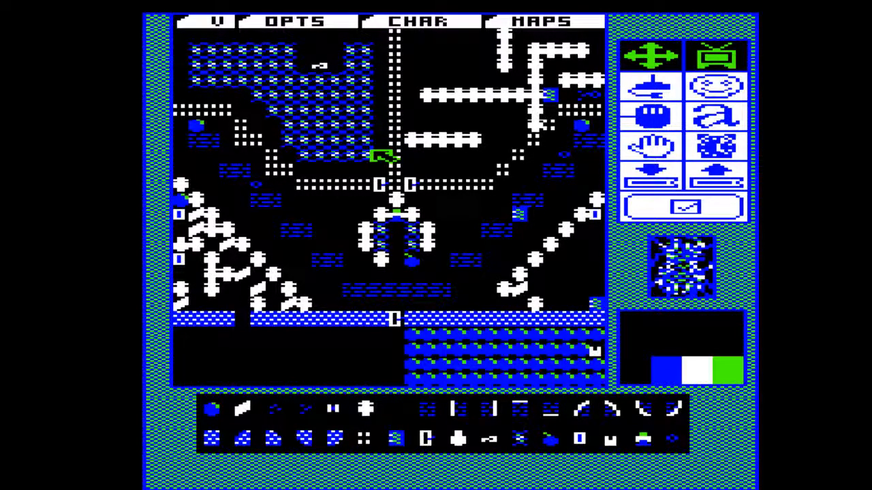
click(247, 407)
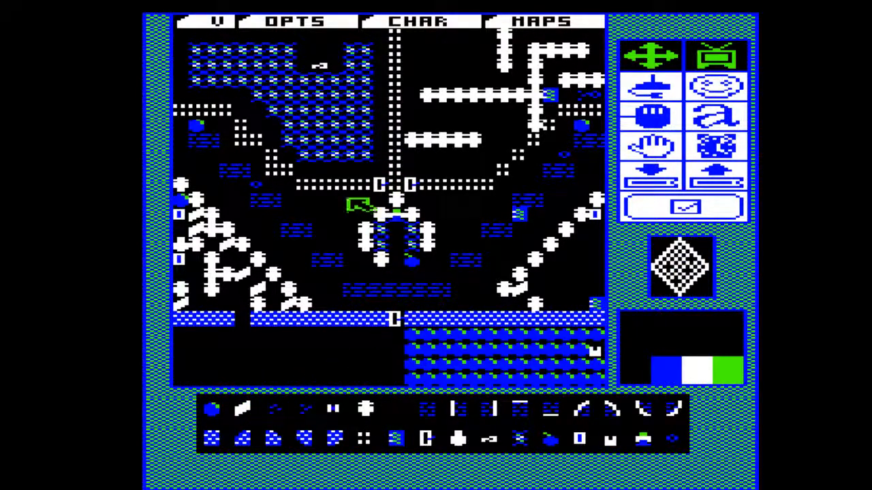
mouse_move(368, 175)
mouse_down()
mouse_move(315, 177)
mouse_move(251, 108)
mouse_move(189, 99)
mouse_move(189, 40)
mouse_move(322, 42)
mouse_move(329, 53)
mouse_move(386, 37)
mouse_move(385, 169)
mouse_up()
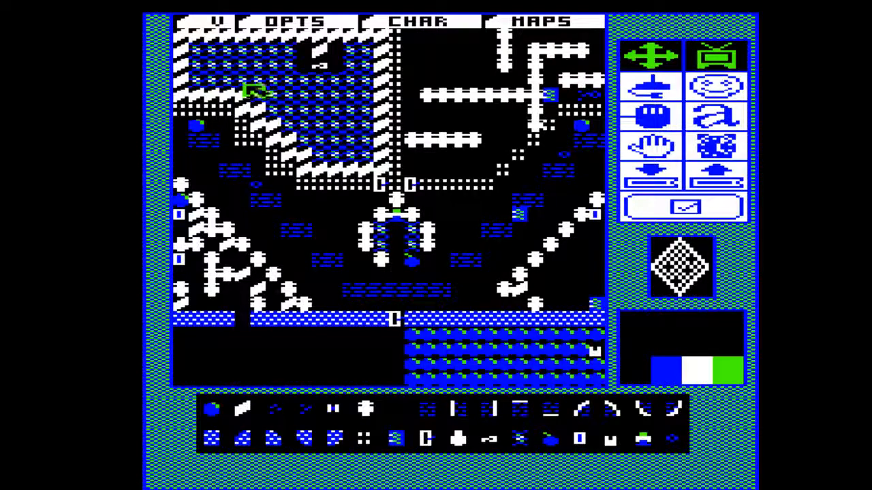
mouse_move(253, 82)
mouse_down()
mouse_move(220, 82)
mouse_move(218, 58)
mouse_move(244, 57)
mouse_up()
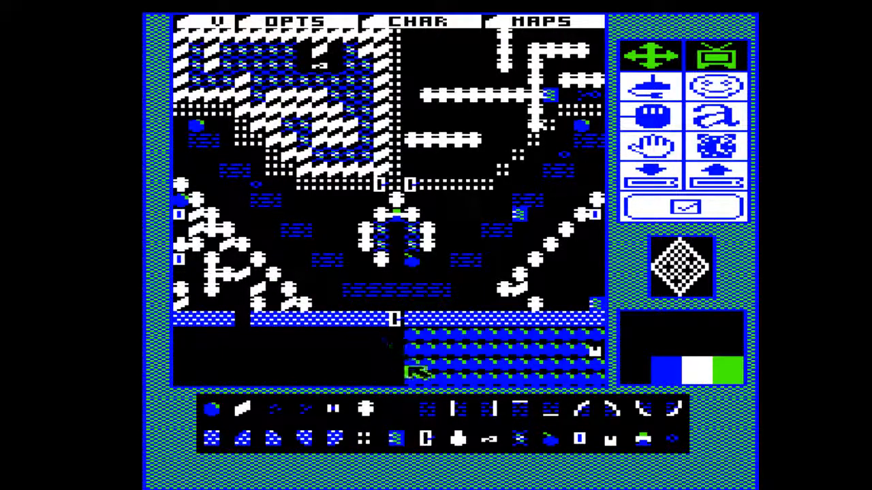
Extend the skull maze in the northeast chamber with a bracket-shaped wall, a lower parallel row and an extra skull beside the dotted wall.
click(399, 407)
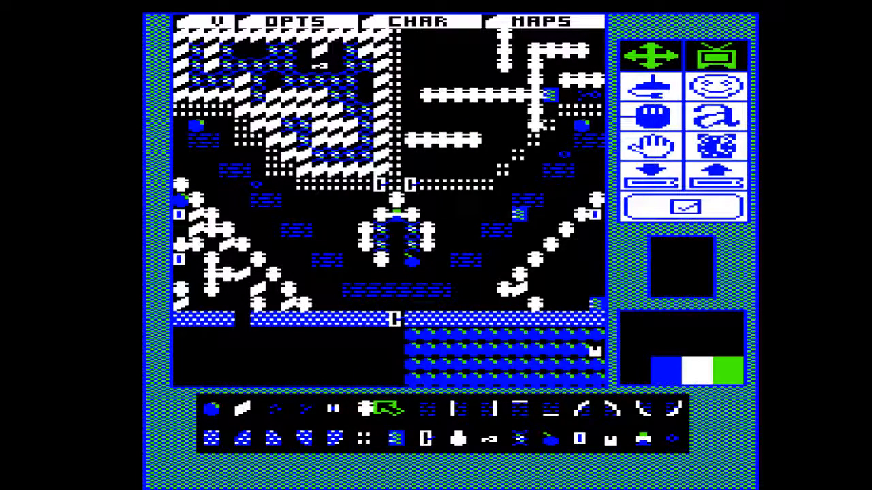
click(367, 410)
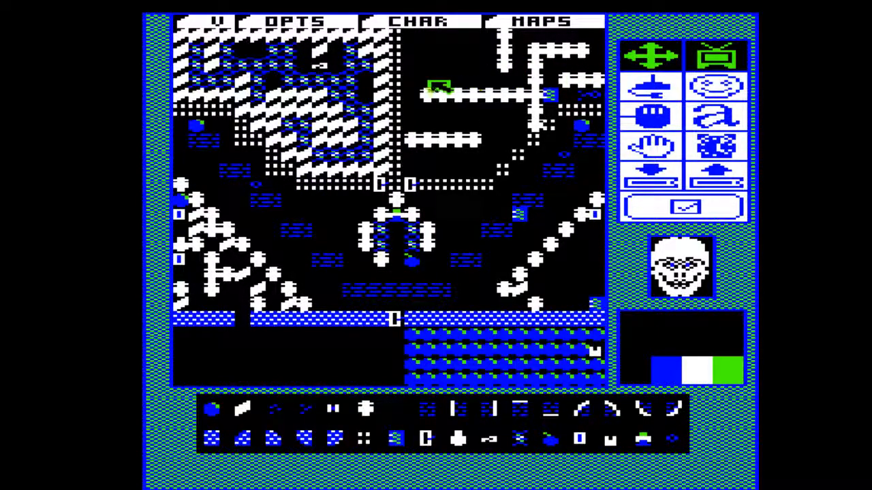
mouse_move(433, 87)
mouse_down()
mouse_move(429, 50)
mouse_move(477, 52)
mouse_up()
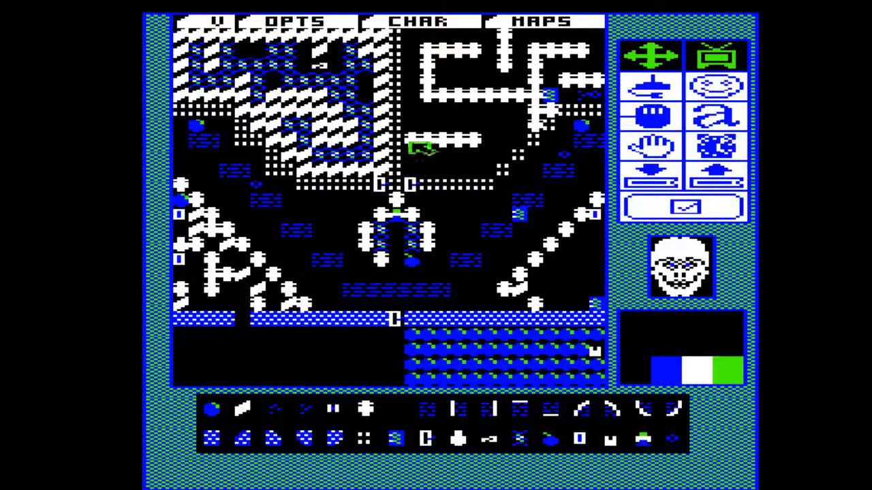
drag(504, 114, 446, 115)
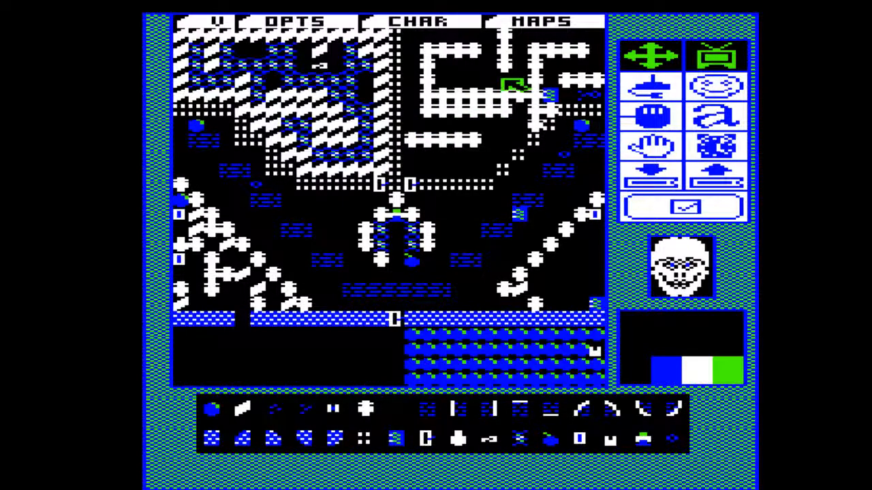
Add a short skull row inside the bracket-shaped wall and clear most of the original horizontal row beneath it.
click(475, 86)
click(458, 84)
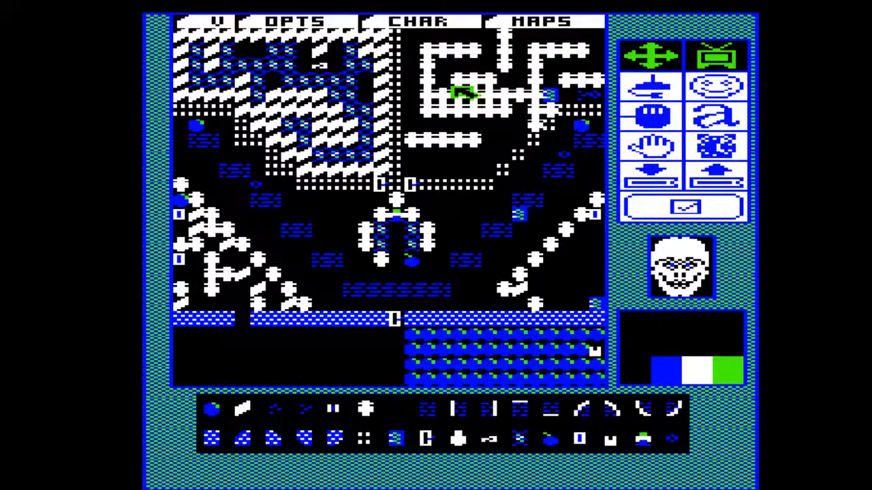
click(504, 83)
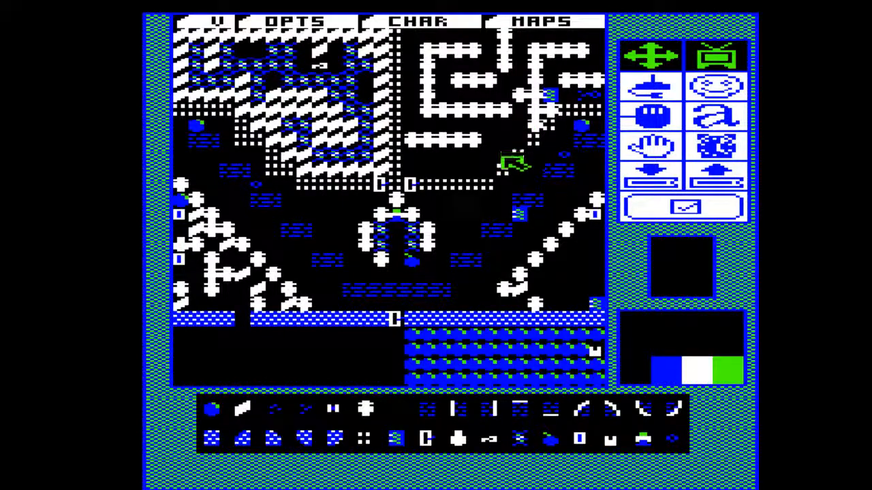
Try closing off the gap beneath the east end of the bracket-shaped wall with a skull, two rocks and a diamond.
click(364, 409)
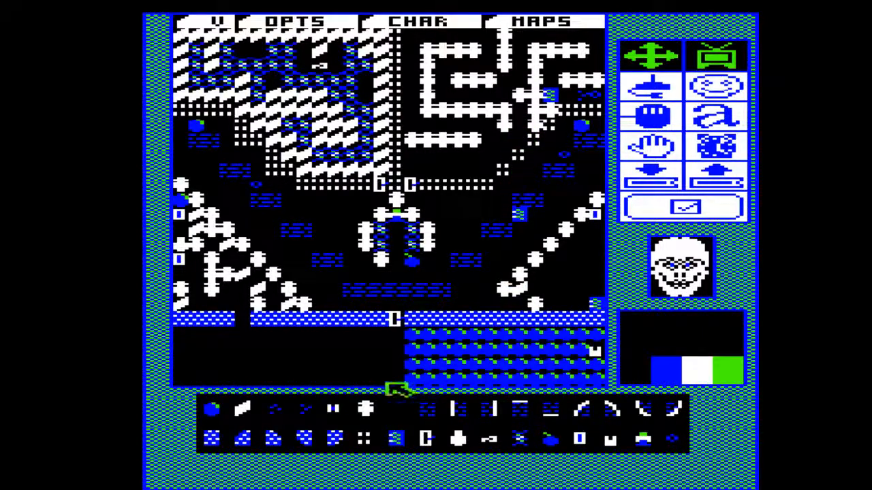
click(216, 409)
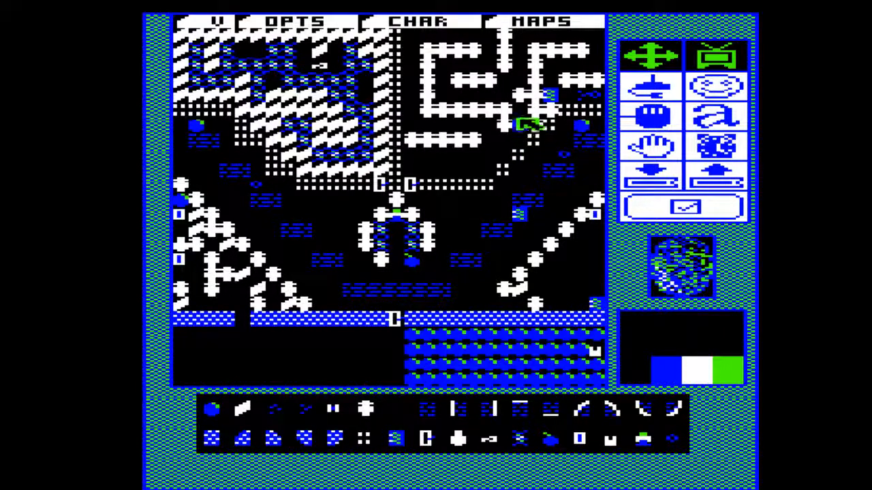
click(520, 112)
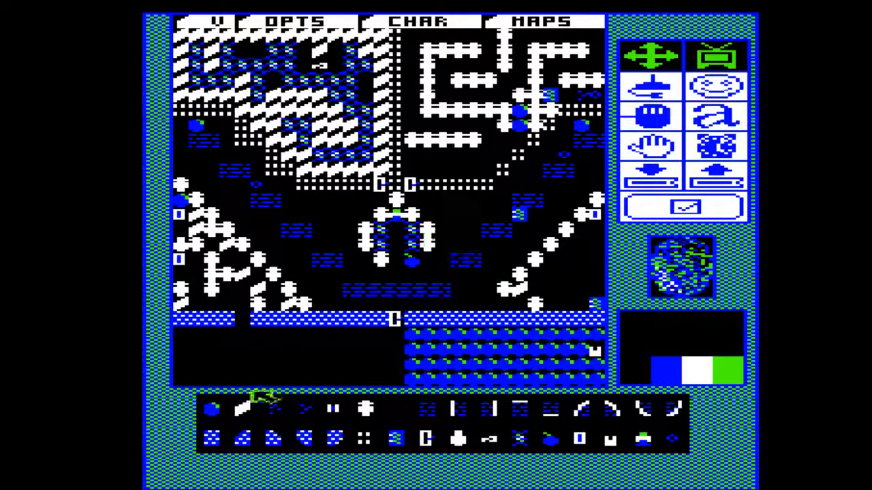
click(255, 410)
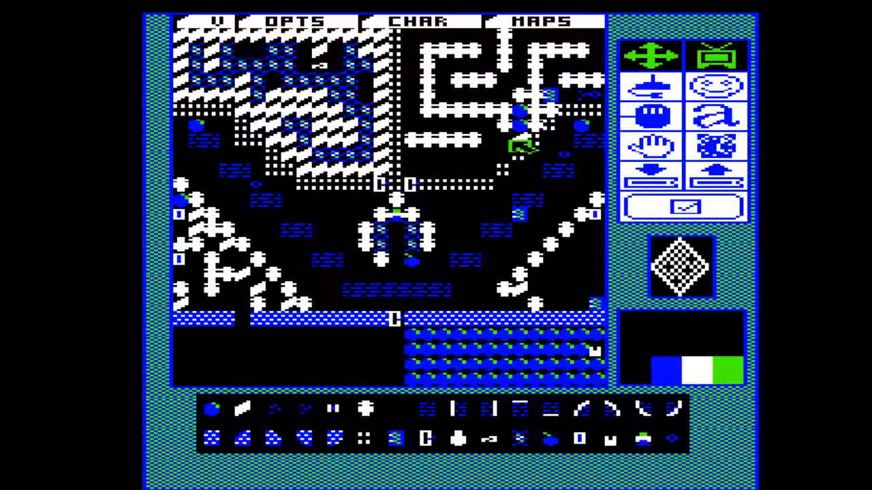
click(399, 407)
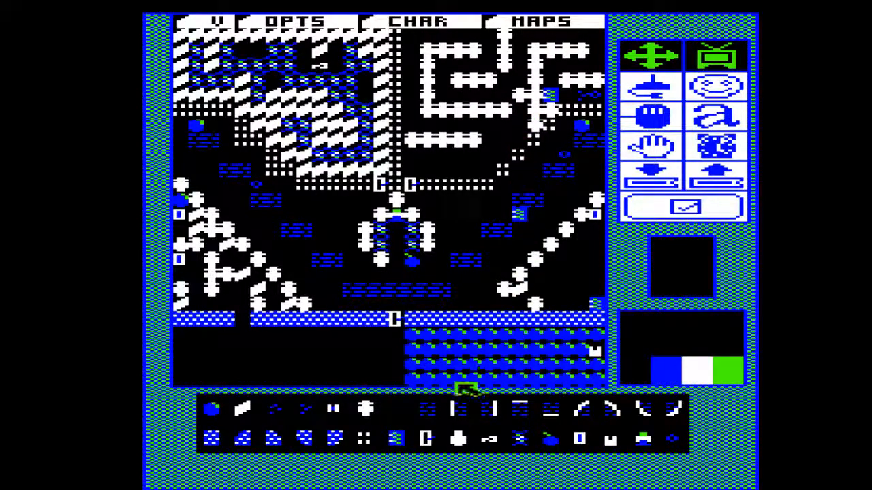
Join the bracket-shaped wall to the eastern skull column and extend the lower row, adding two hanging skulls and one loose skull beneath it.
click(367, 409)
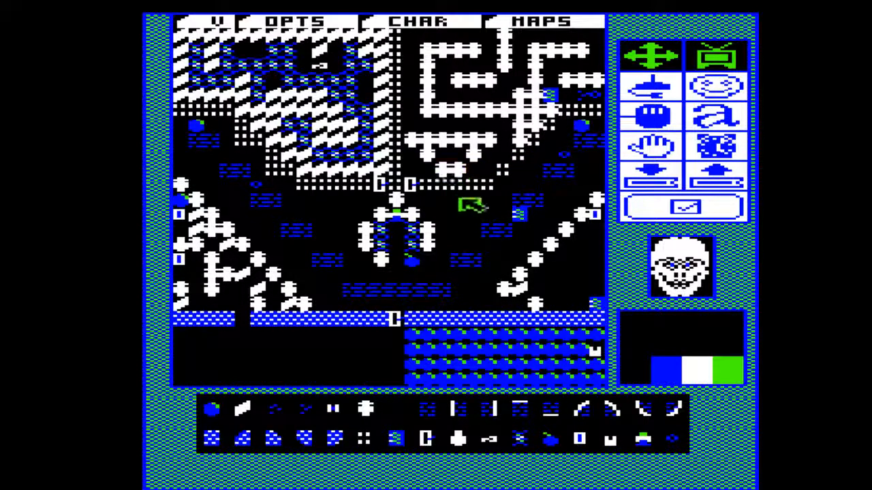
click(401, 407)
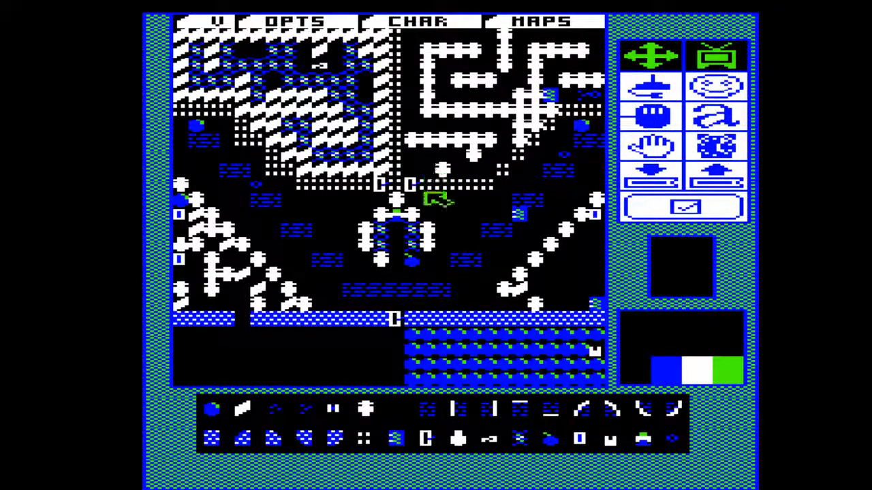
click(366, 406)
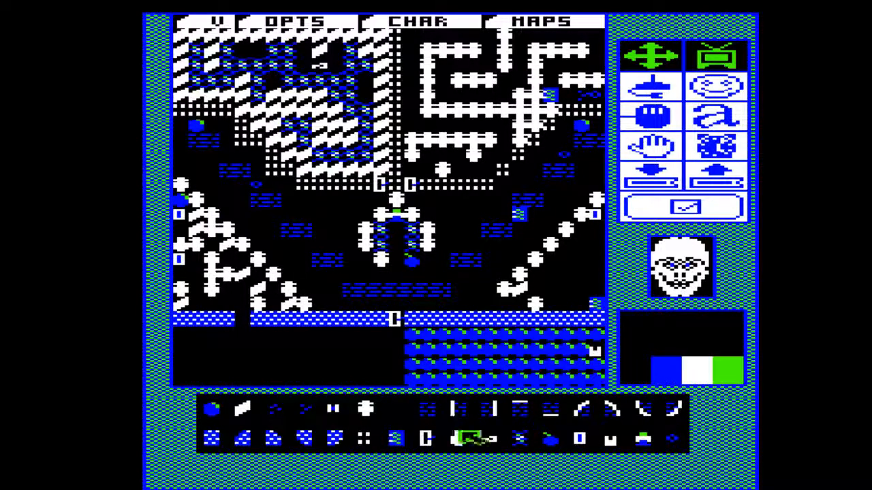
Plug the western gap in the long horizontal wall with an egg and place a diamond directly beneath it.
click(459, 440)
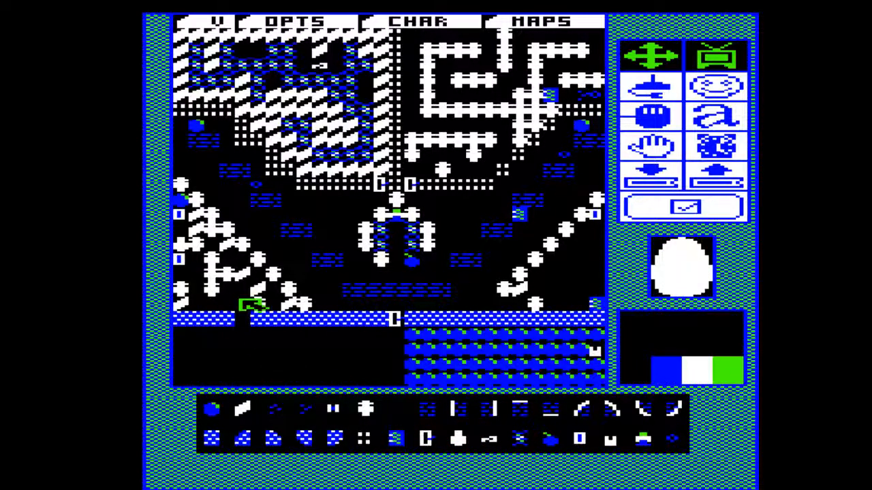
click(244, 318)
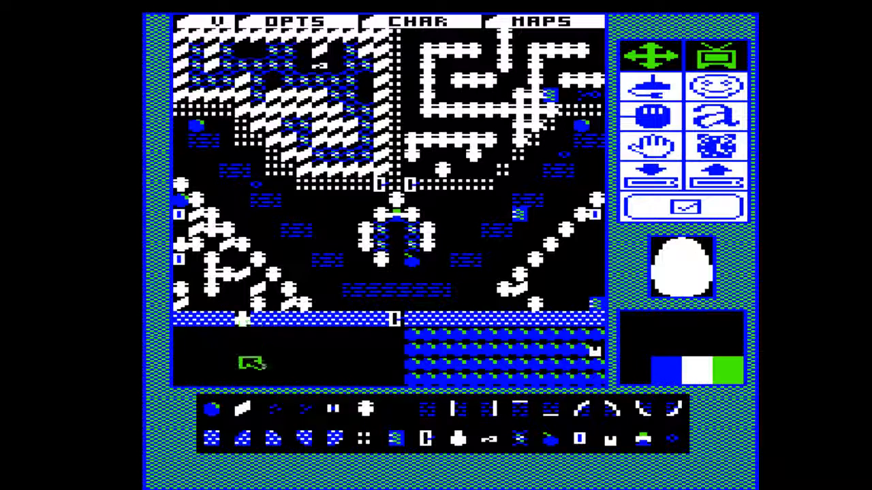
click(242, 409)
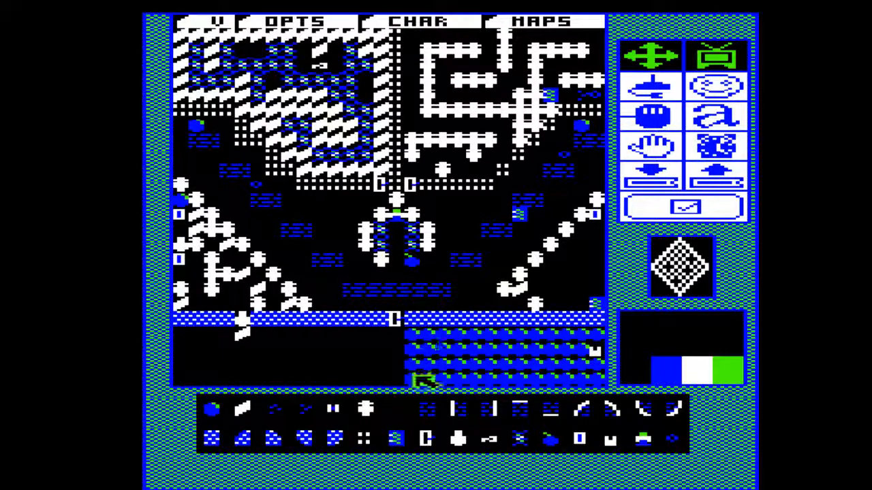
Extend the rows of rocks beneath the long wall westward so their edge forms a descending staircase.
click(217, 415)
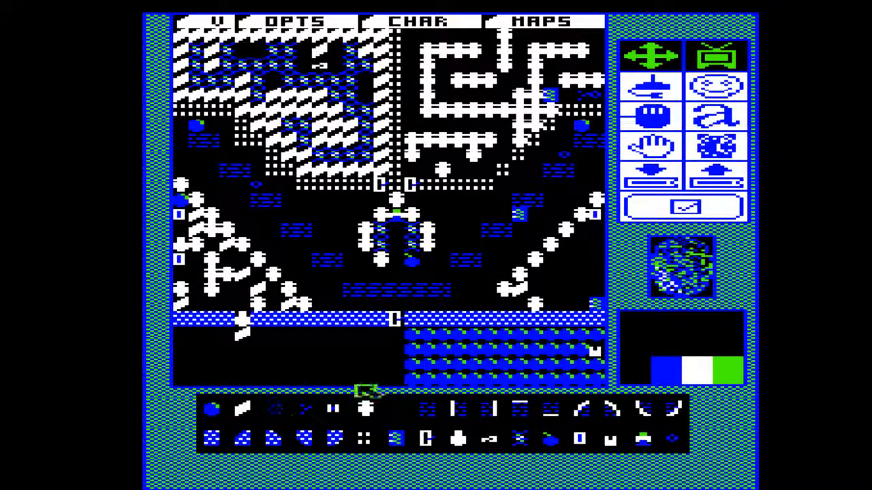
click(396, 353)
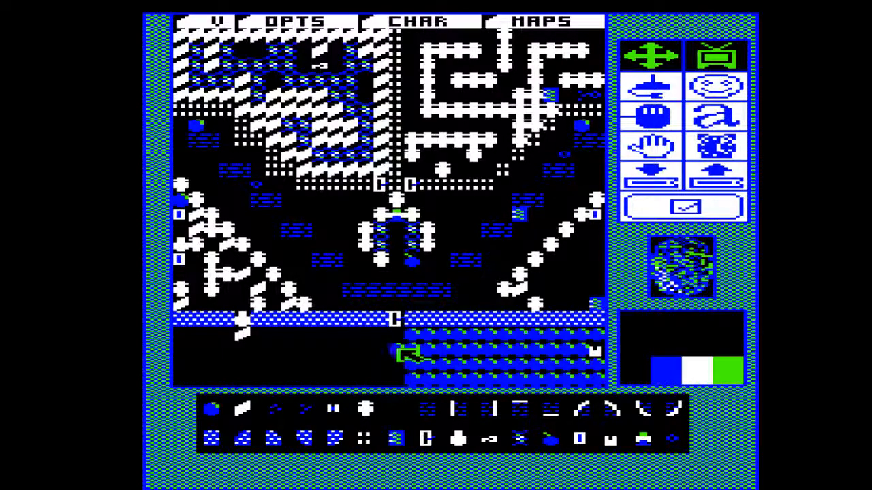
click(387, 373)
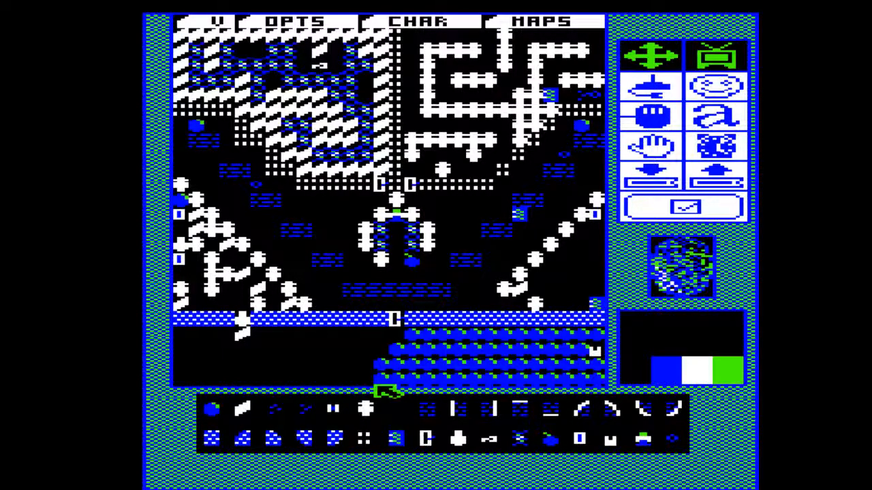
click(353, 383)
click(368, 387)
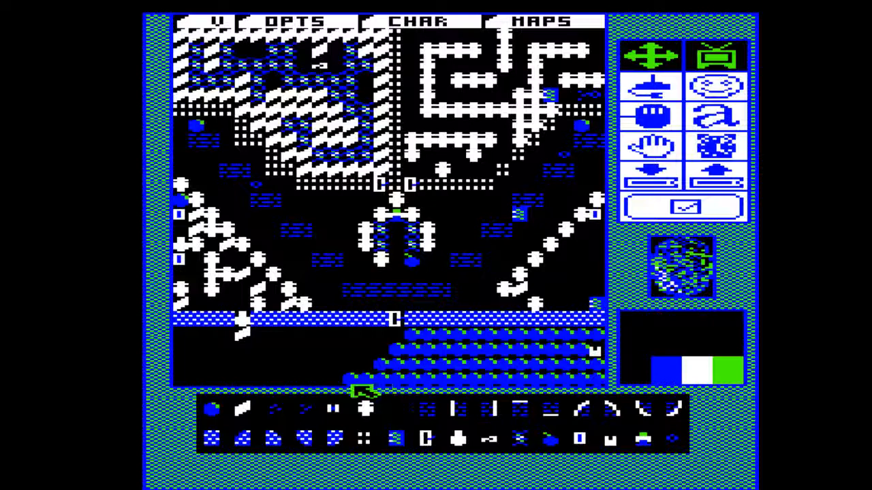
click(339, 388)
click(324, 387)
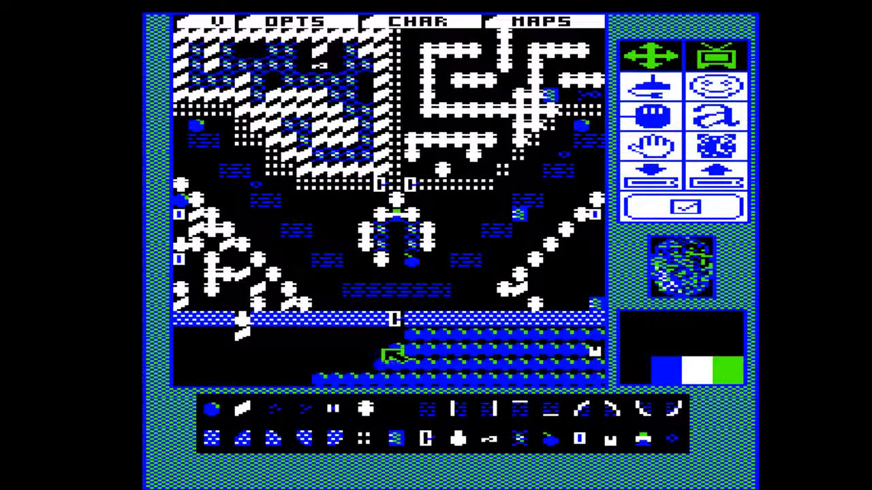
mouse_move(385, 348)
mouse_down()
mouse_move(373, 363)
mouse_move(341, 363)
mouse_up()
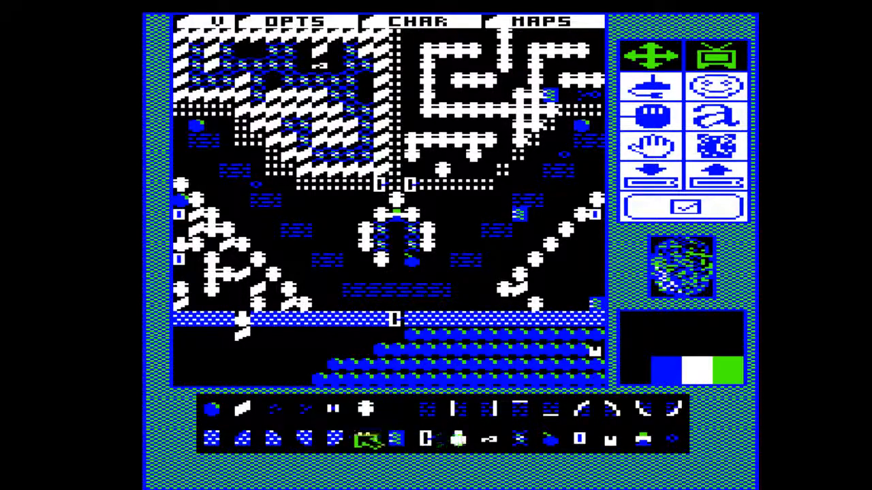
Cut a winding diamond path through the rocks and continue it along the lowest row to the eastern edge of the map.
click(280, 408)
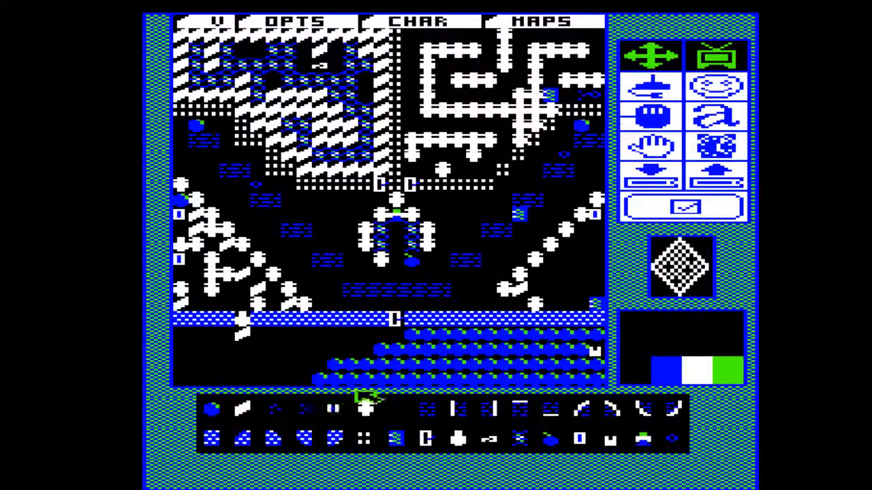
mouse_move(366, 363)
mouse_down()
mouse_move(430, 367)
mouse_move(428, 380)
mouse_move(473, 384)
mouse_up()
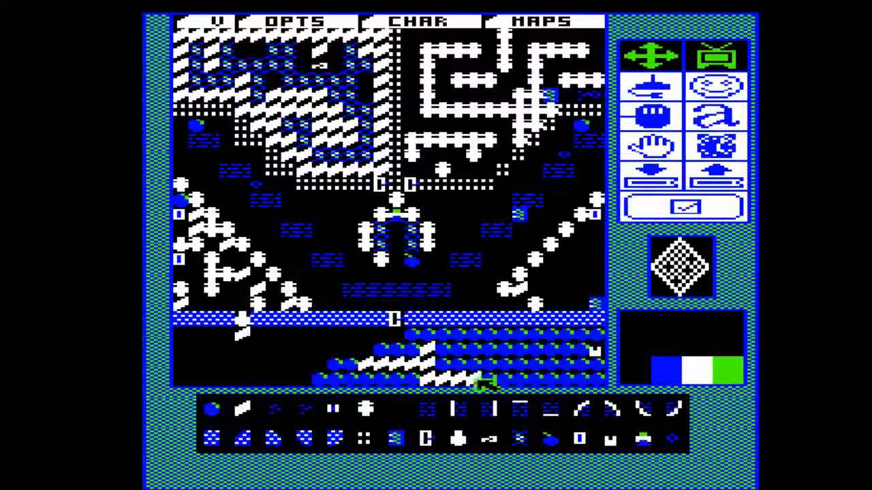
drag(485, 381, 603, 375)
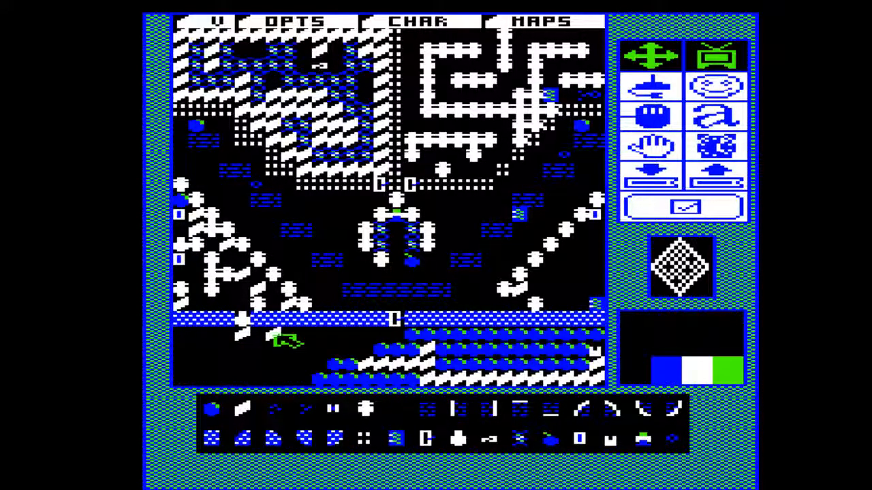
Fill the western part of the southwest chamber with a block of diamonds, and scatter skulls and rocks among them.
mouse_move(274, 335)
mouse_down()
mouse_move(274, 371)
mouse_move(179, 375)
mouse_move(189, 341)
mouse_move(235, 371)
mouse_move(253, 368)
mouse_move(225, 348)
mouse_move(259, 343)
mouse_move(272, 364)
mouse_up()
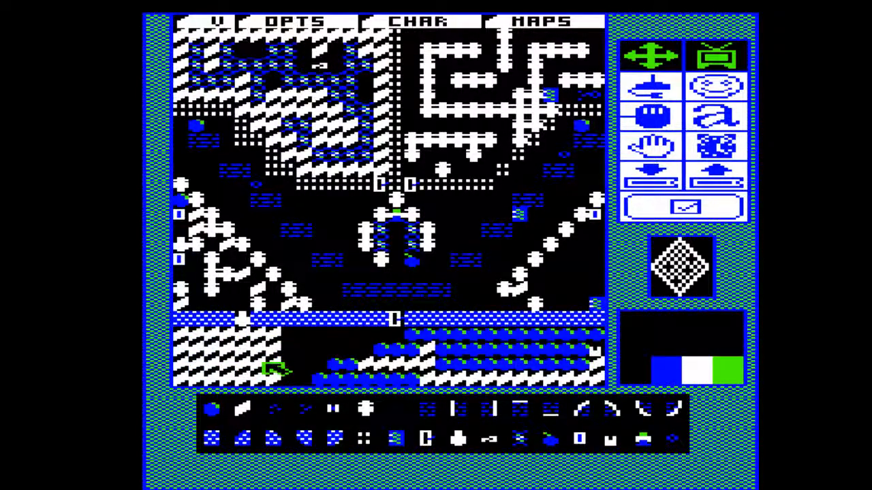
click(213, 408)
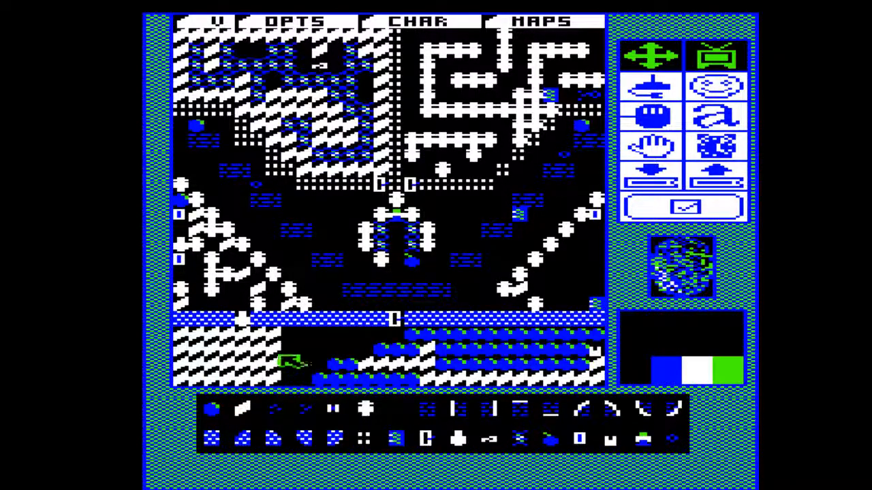
click(261, 348)
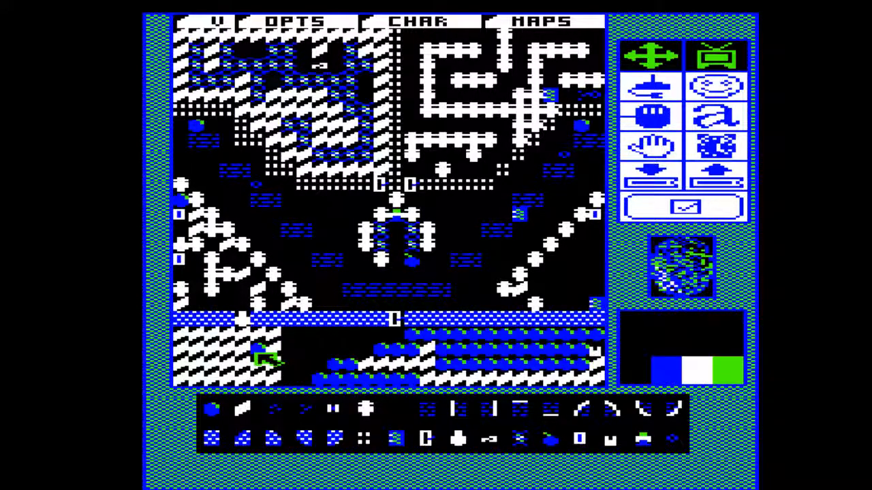
click(365, 408)
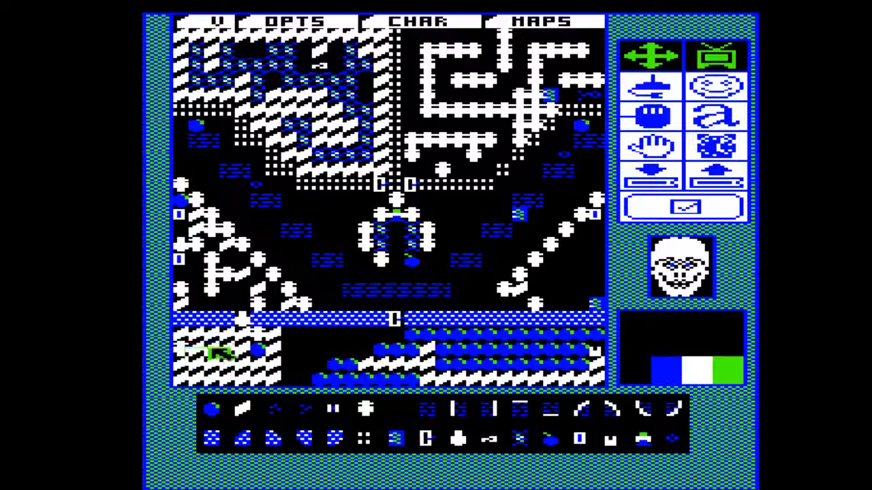
click(245, 408)
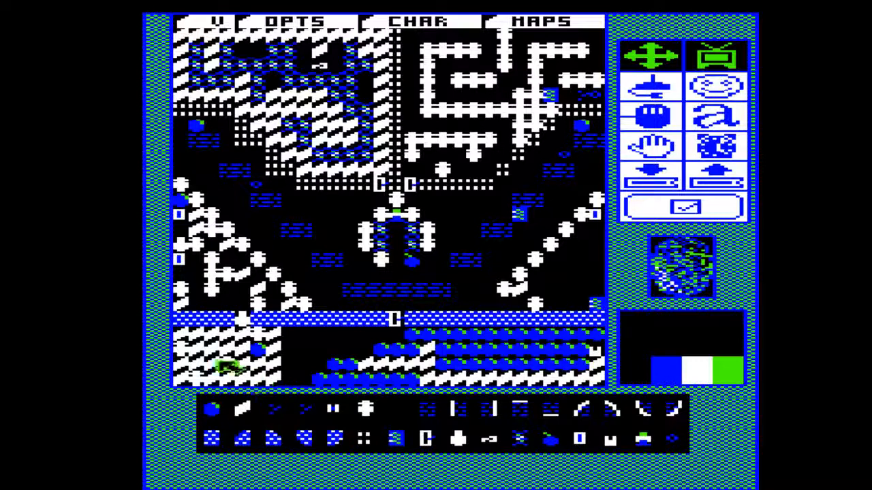
click(181, 336)
click(231, 349)
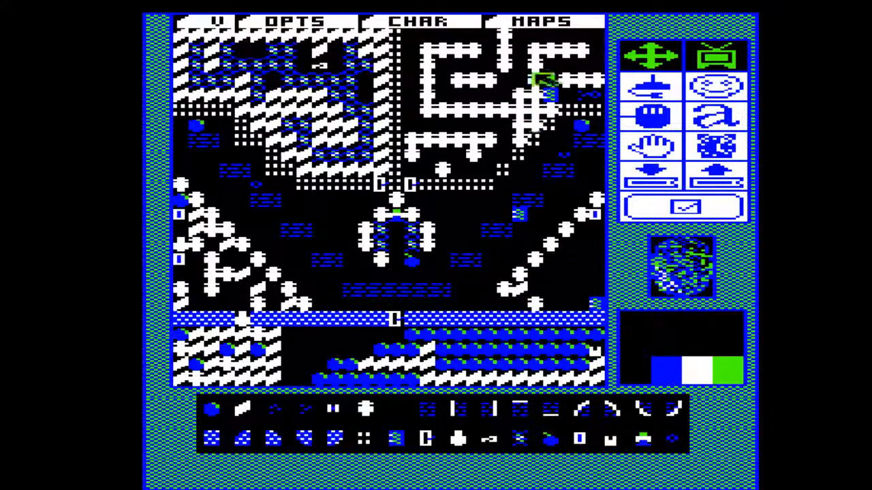
Examine the layouts of maps A, B, C and D in turn.
click(563, 20)
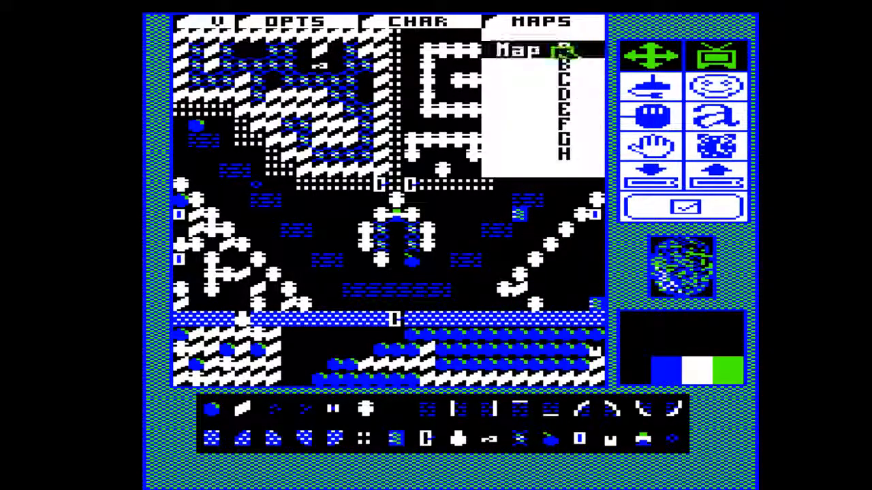
click(564, 49)
click(562, 20)
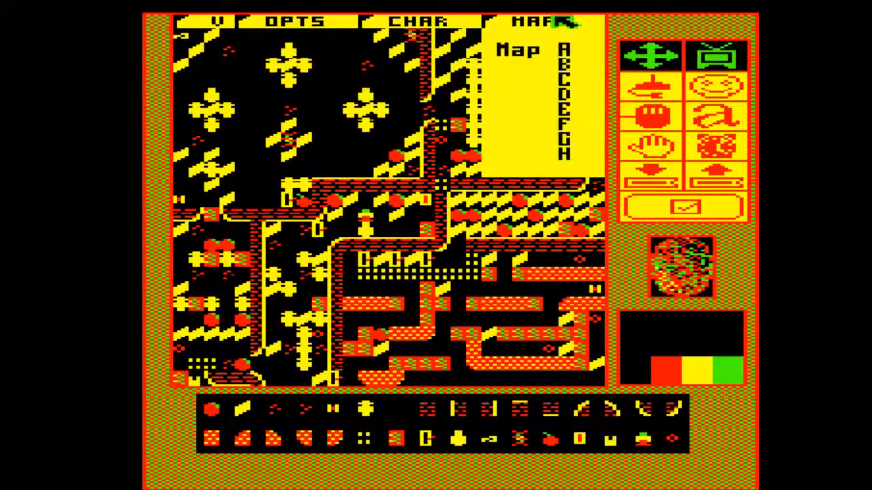
click(564, 63)
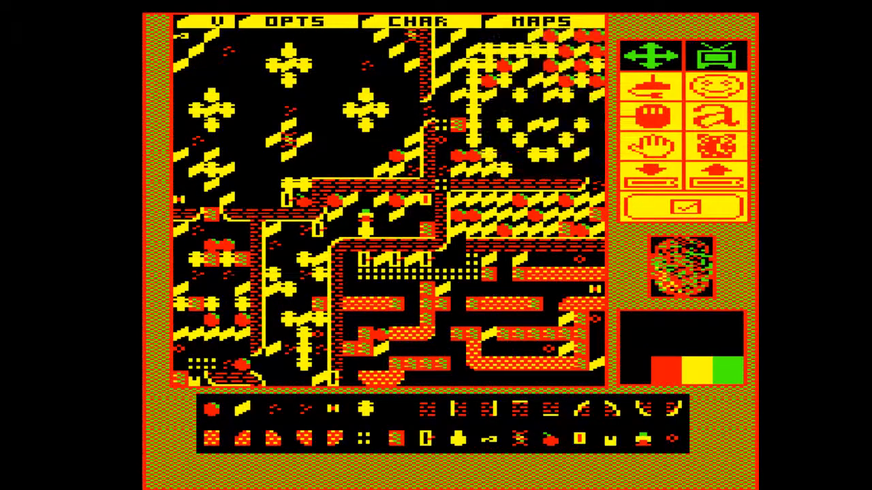
click(563, 22)
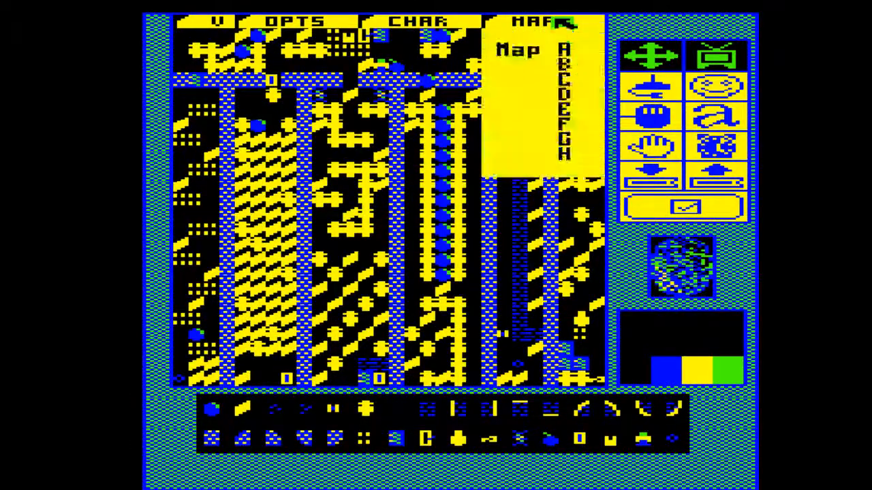
click(563, 81)
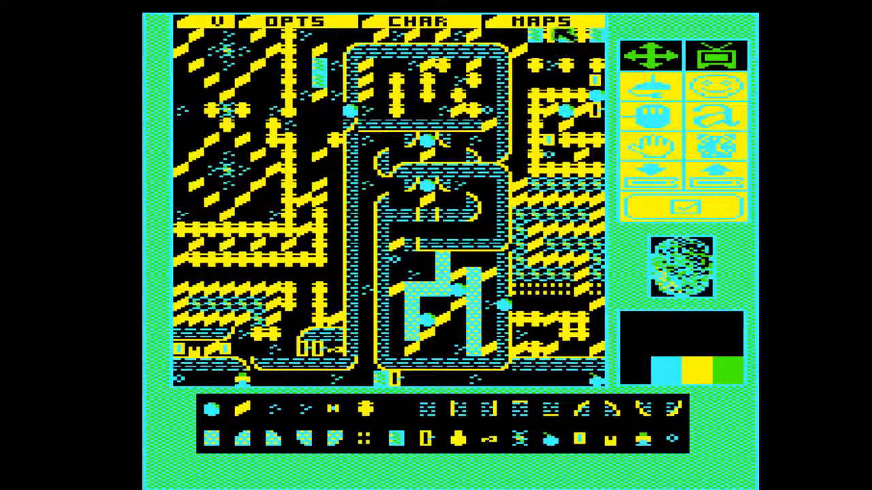
click(563, 22)
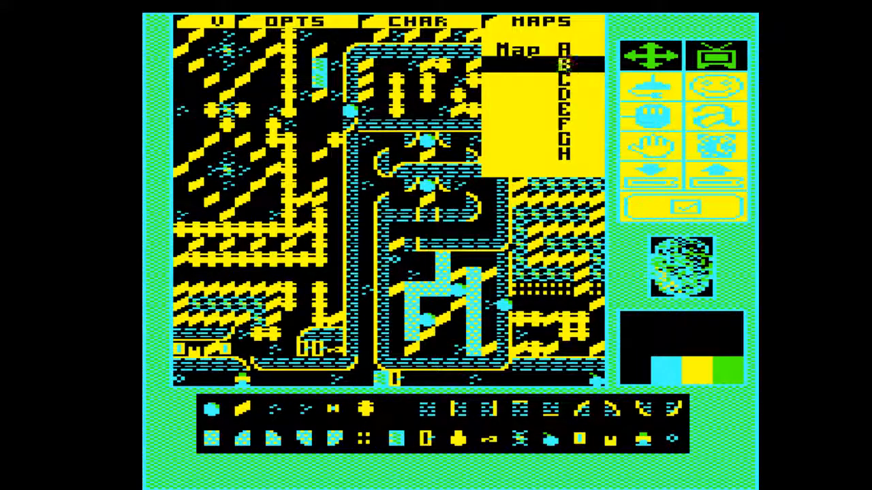
click(563, 95)
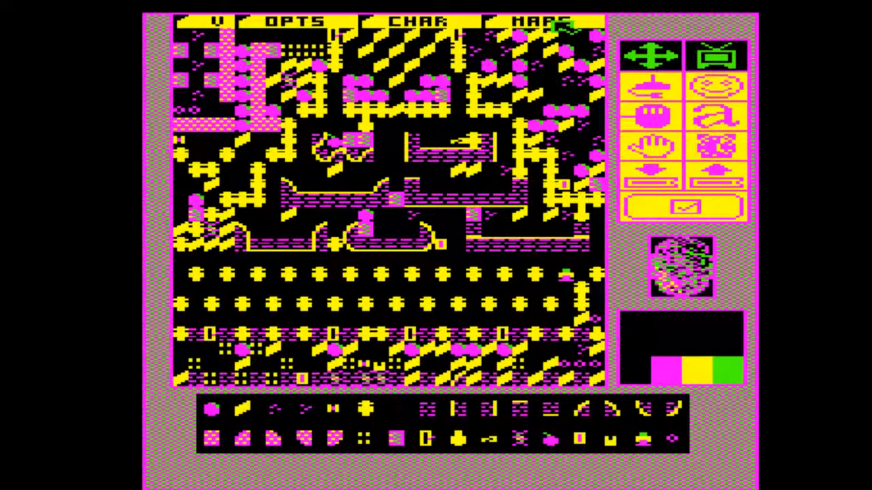
Examine the layouts of maps E, F, G and H in turn.
click(562, 23)
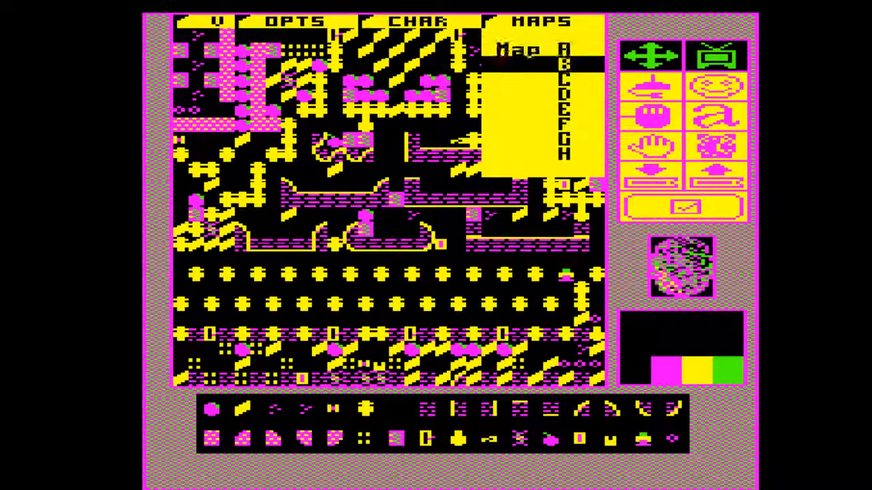
click(565, 95)
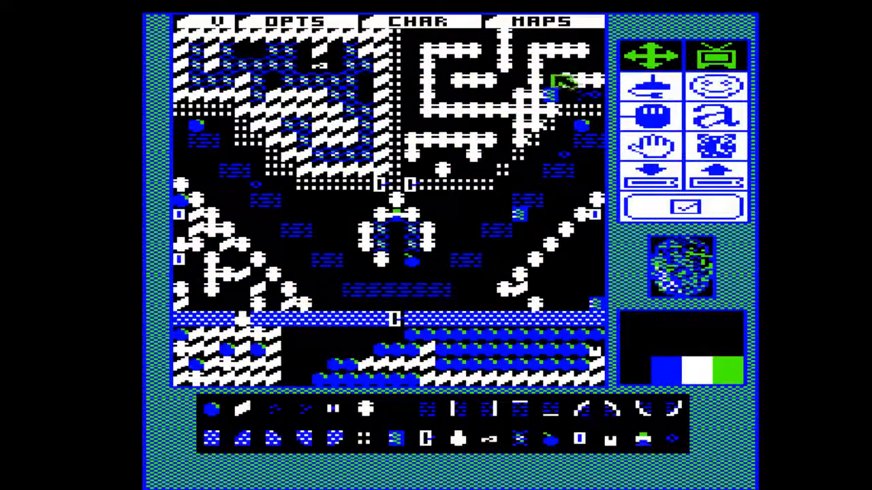
click(576, 28)
click(568, 126)
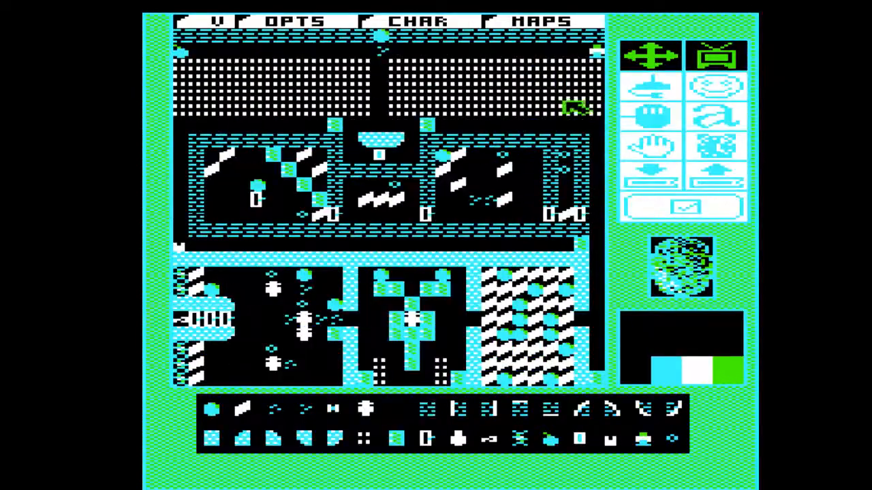
click(567, 26)
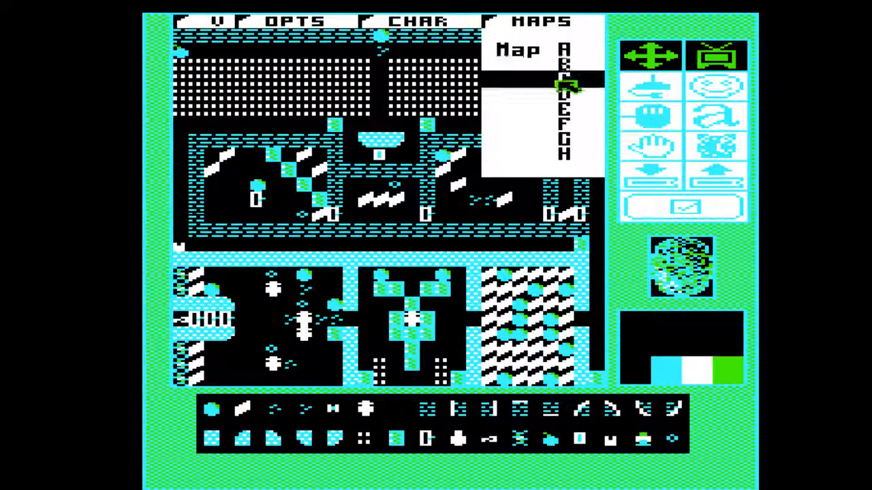
click(567, 141)
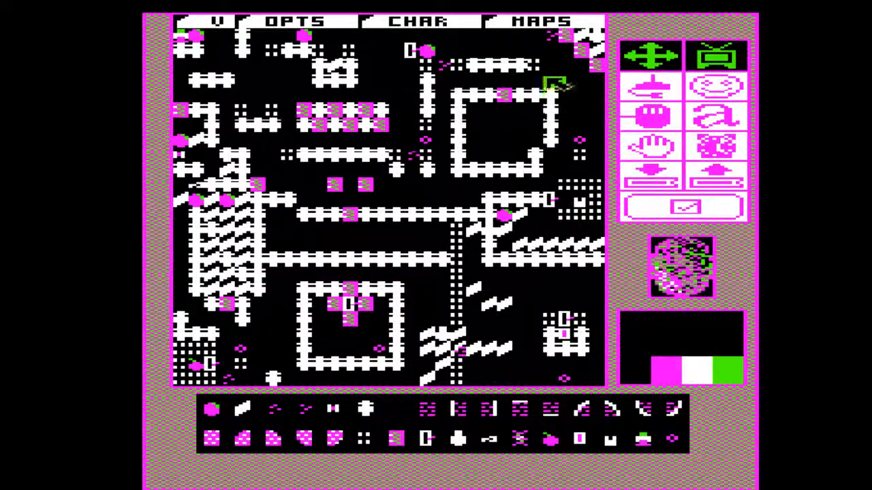
click(551, 25)
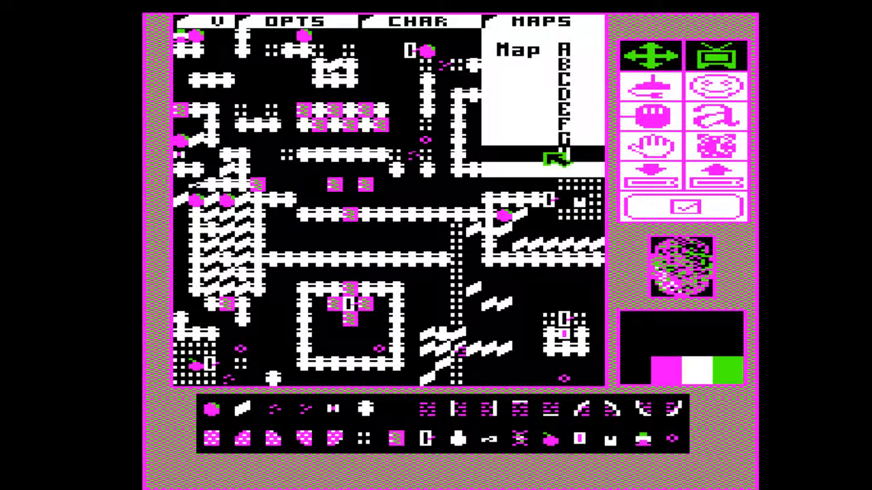
click(553, 155)
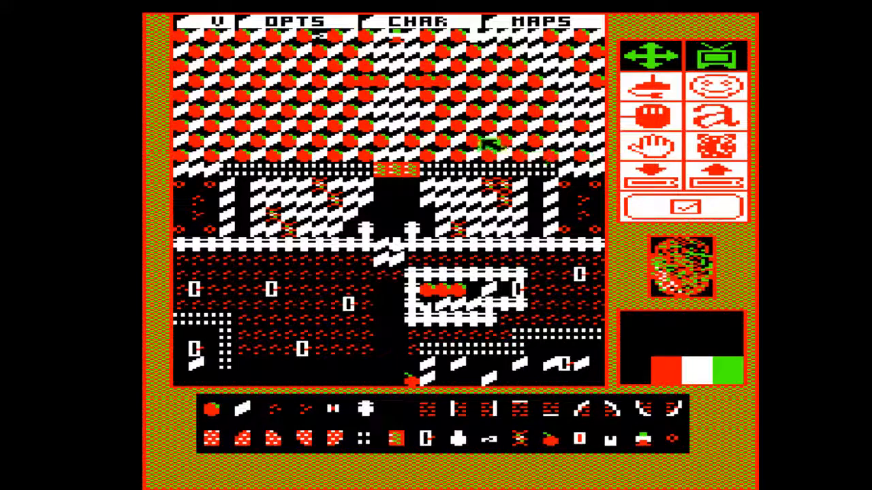